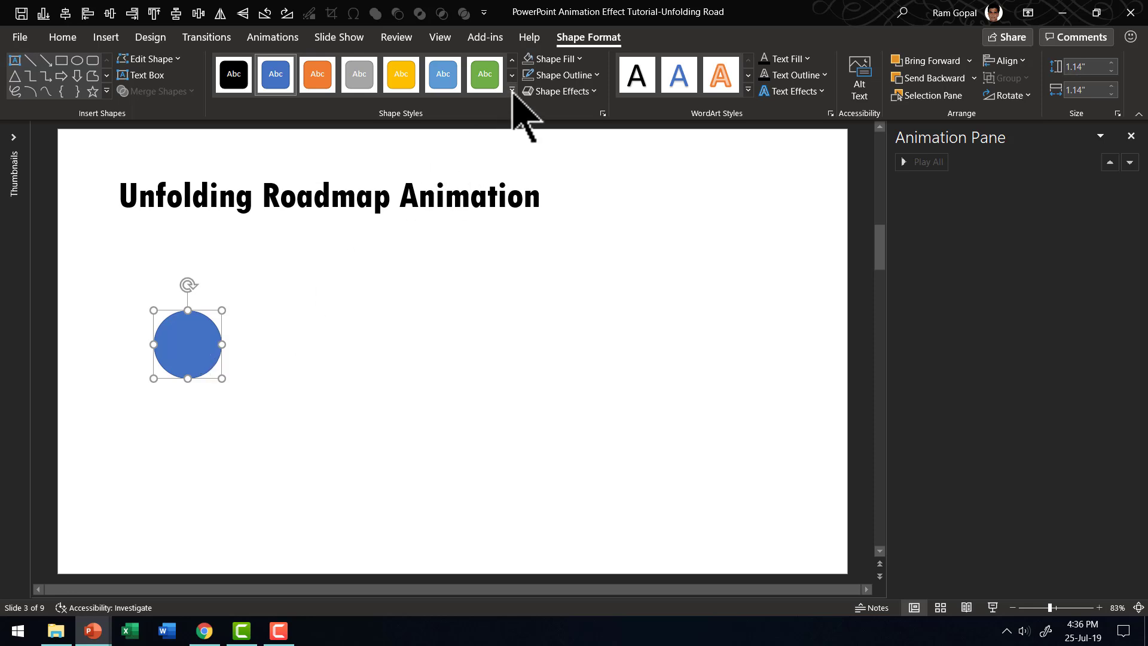
Fill the circle dark red and give it a preset bevel effect
{"action": "left_click", "coordinate": [70, 41]}
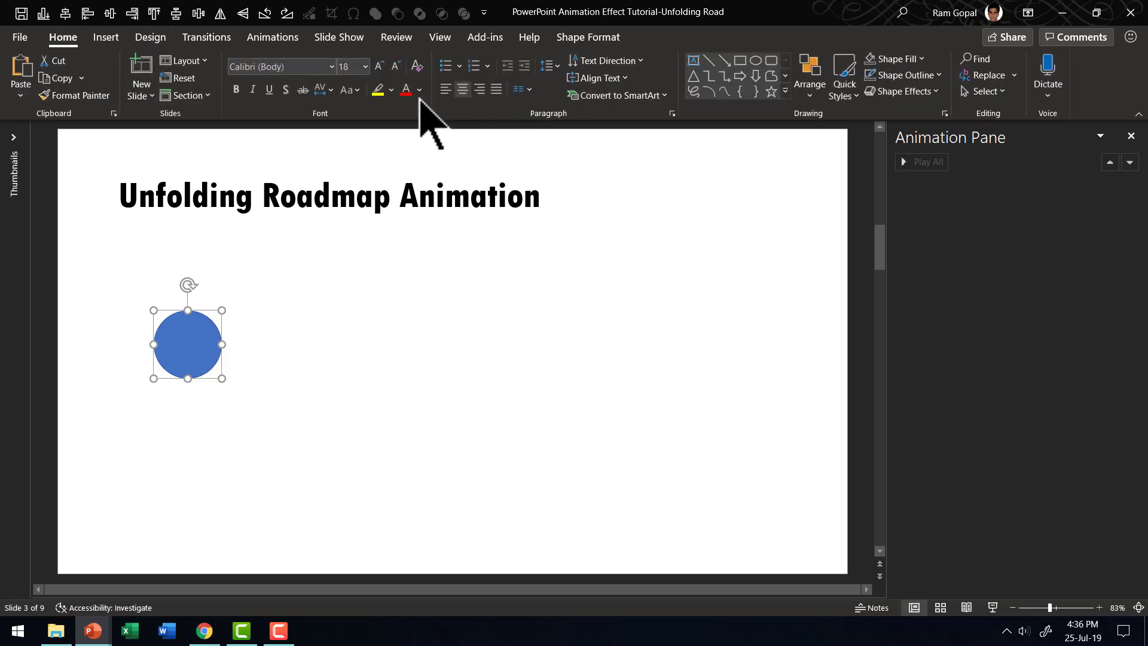
{"action": "left_click", "coordinate": [895, 59]}
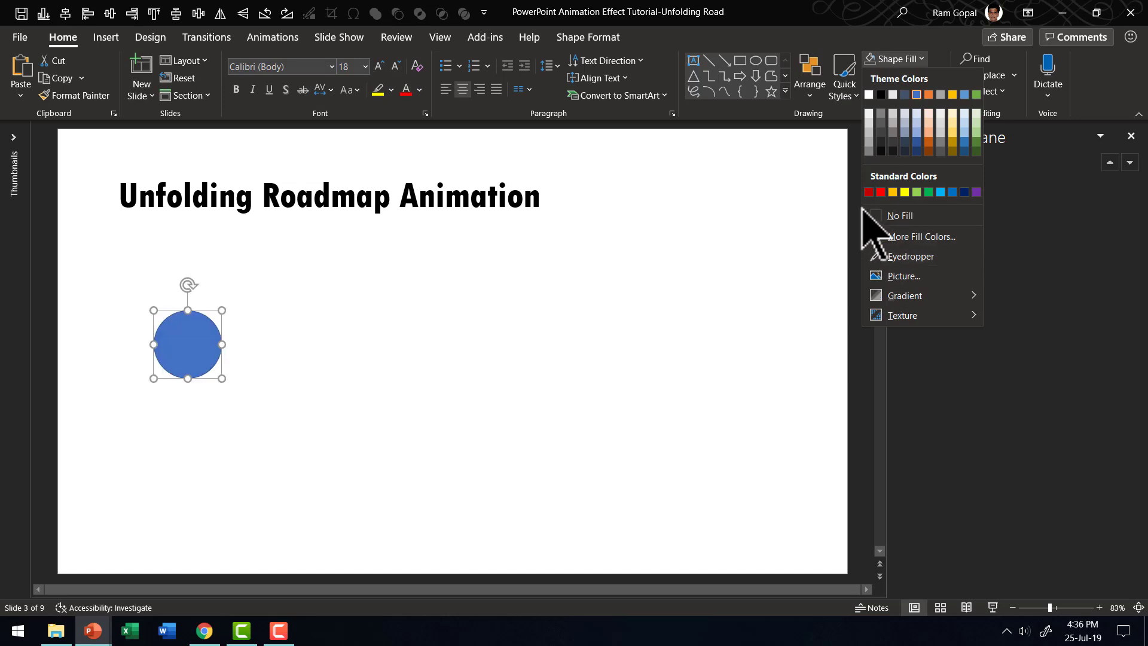
{"action": "left_click", "coordinate": [871, 190]}
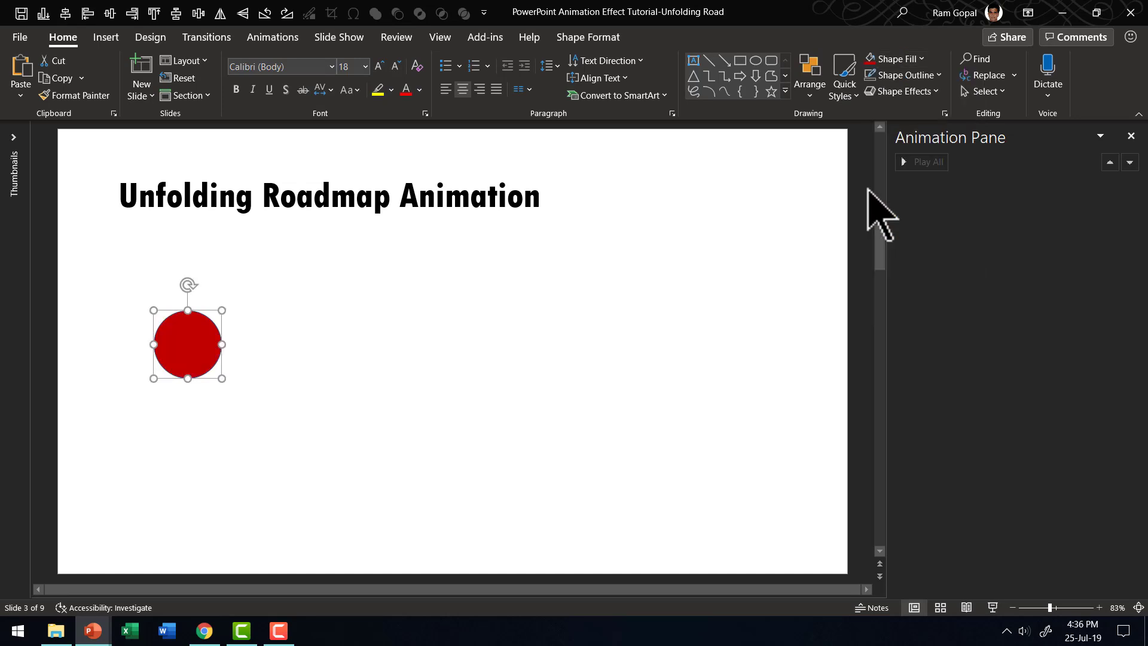
{"action": "left_click", "coordinate": [902, 91]}
{"action": "mouse_move", "coordinate": [909, 120]}
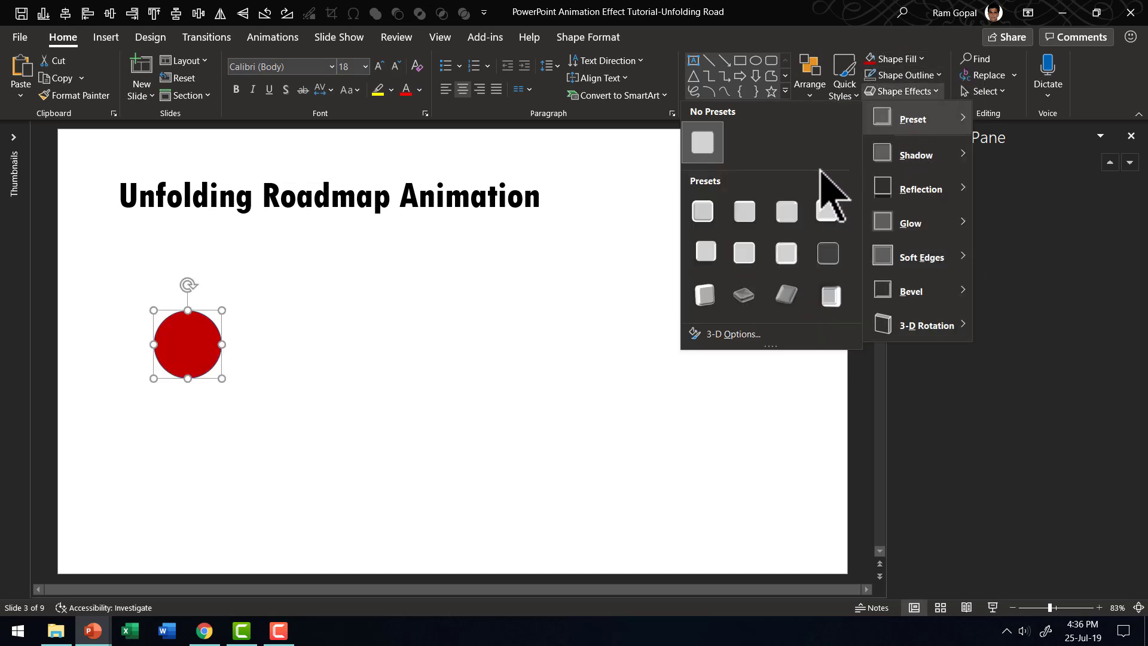
{"action": "left_click", "coordinate": [747, 215]}
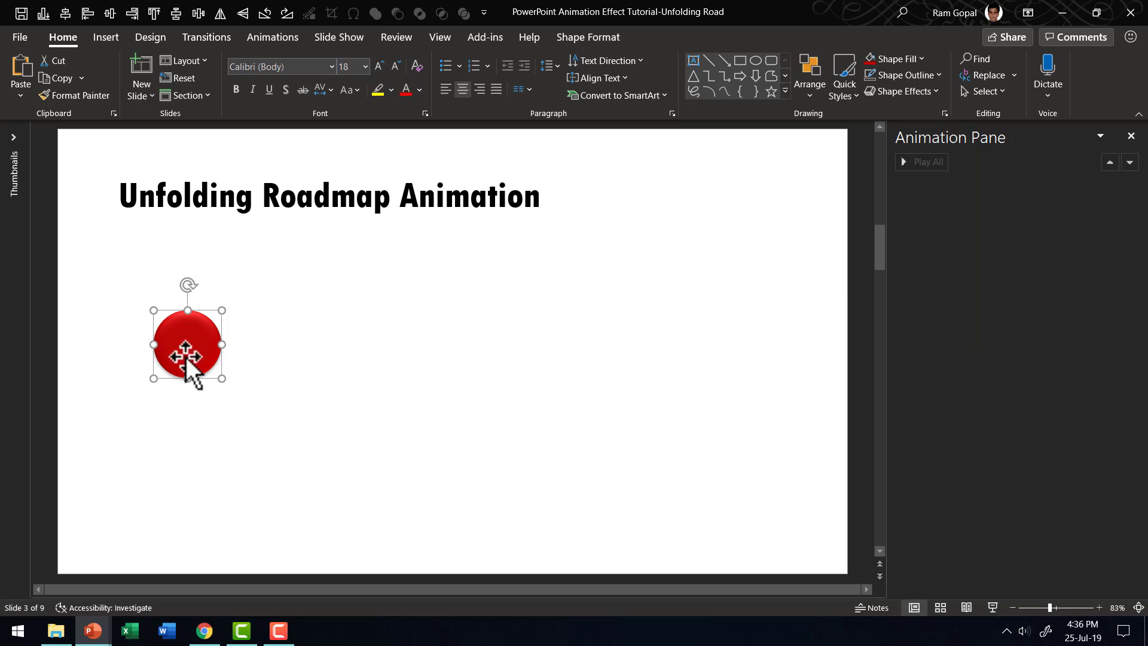
Type 1 in the circle in Tw Cen MT Condensed Extra Bold and enlarge it
{"action": "type", "text": "1"}
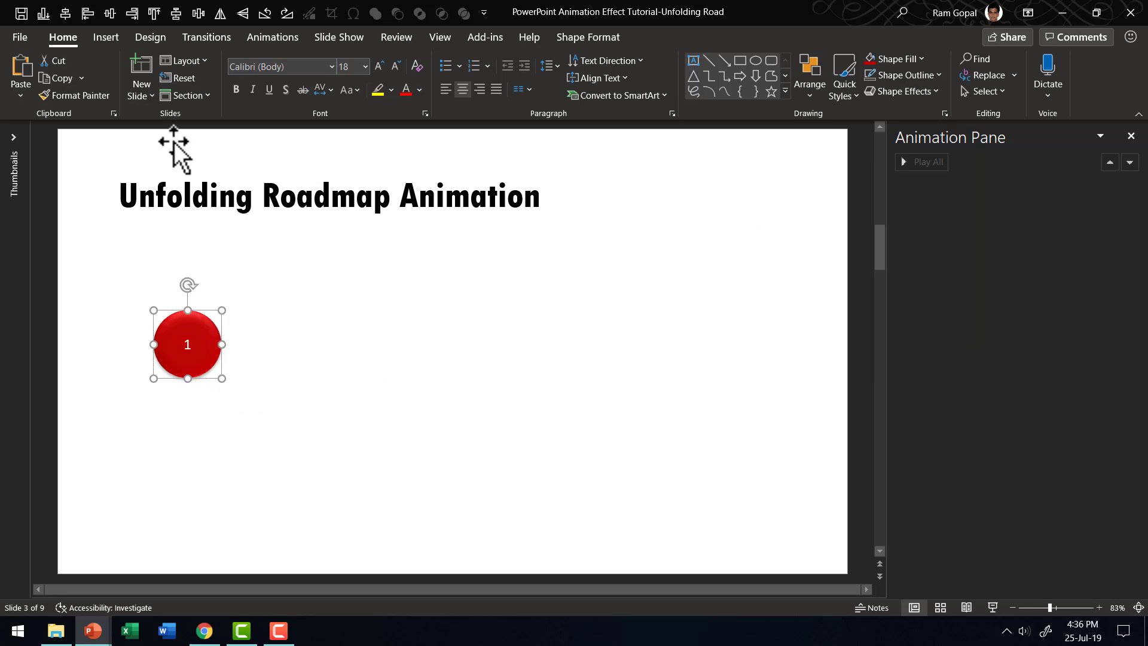
{"action": "left_click", "coordinate": [332, 66]}
{"action": "left_click", "coordinate": [308, 105]}
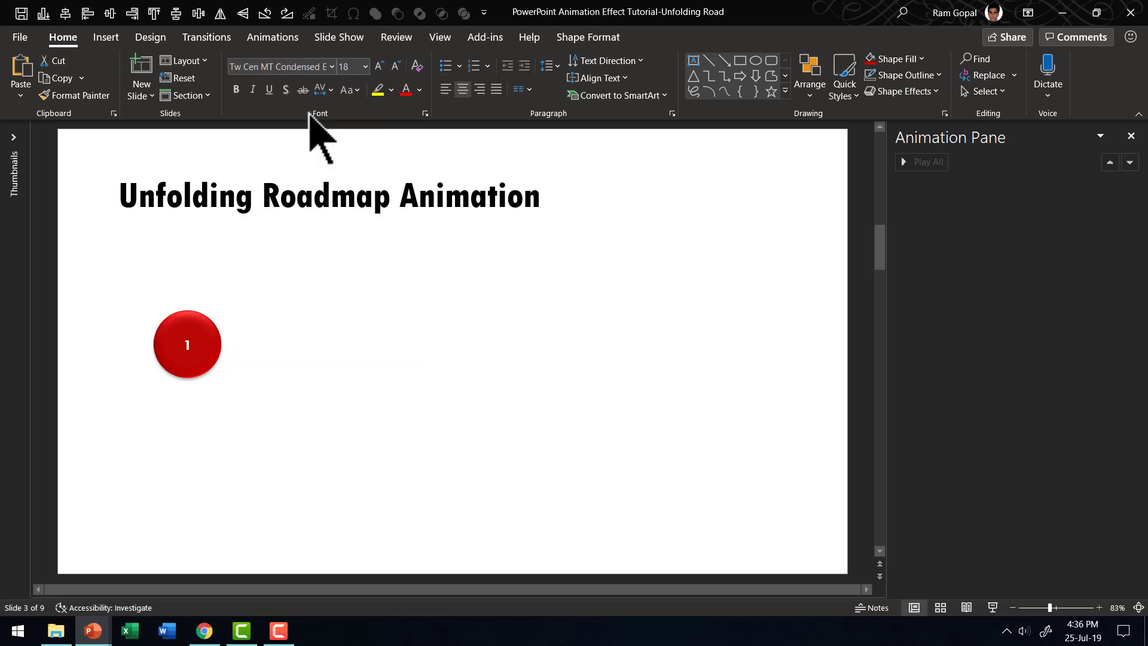
{"action": "left_click", "coordinate": [379, 66]}
{"action": "left_click", "coordinate": [379, 66]}
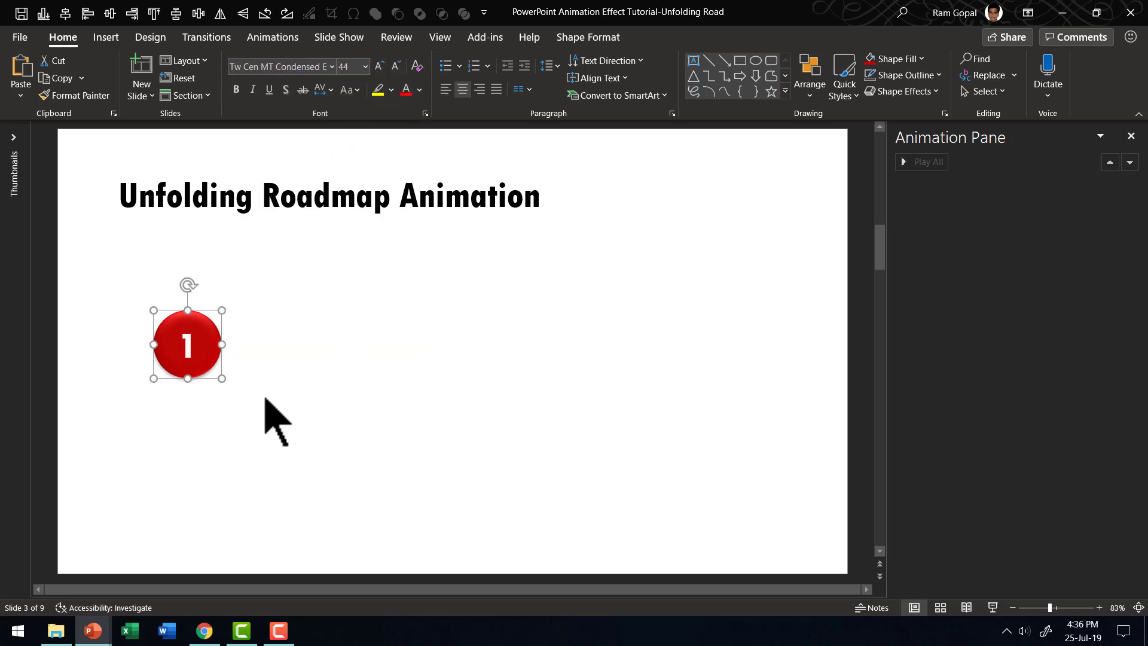
Add a text box reading 'Your text goes here' and narrow it so the text wraps
{"action": "left_click", "coordinate": [693, 61]}
{"action": "left_click", "coordinate": [332, 338]}
{"action": "type", "text": "Y"}
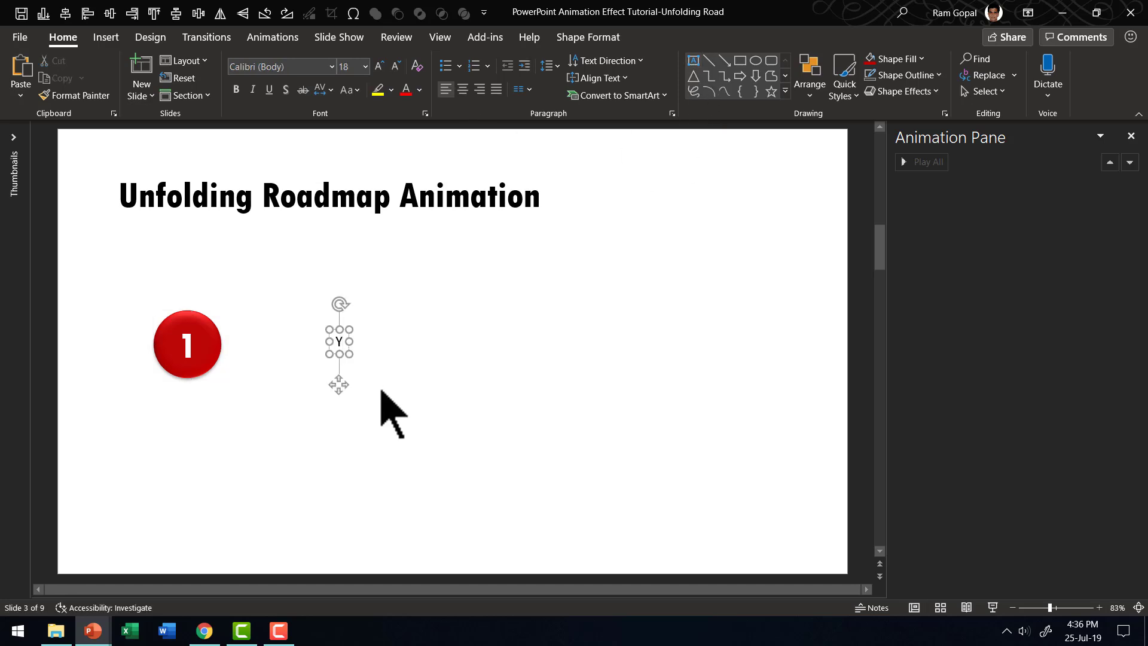
{"action": "type", "text": "our text goes h"}
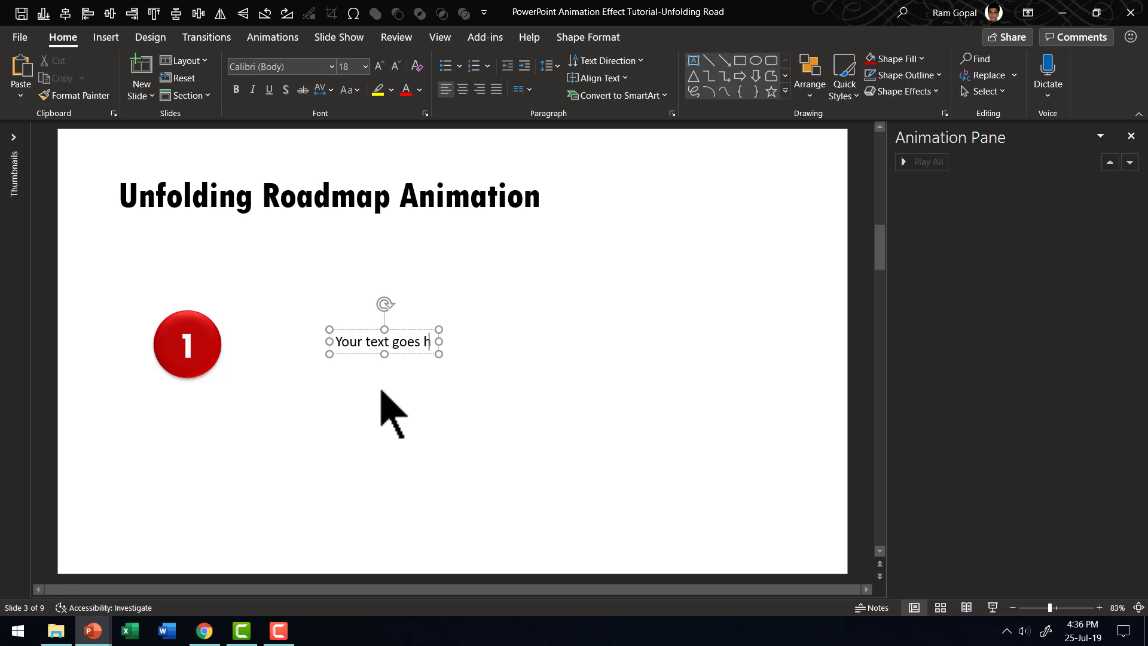
{"action": "left_click_drag", "start_coordinate": [439, 349], "coordinate": [420, 362]}
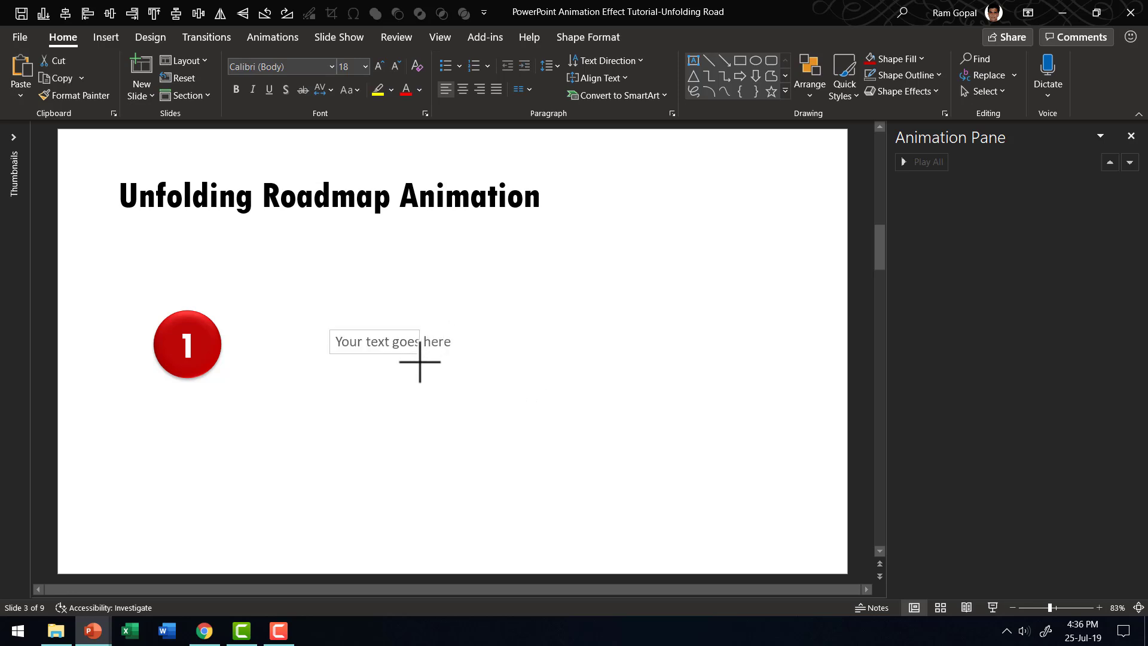
Centre the caption at 20 pt and move it just below the red circle
{"action": "left_click", "coordinate": [463, 88]}
{"action": "left_click", "coordinate": [380, 67]}
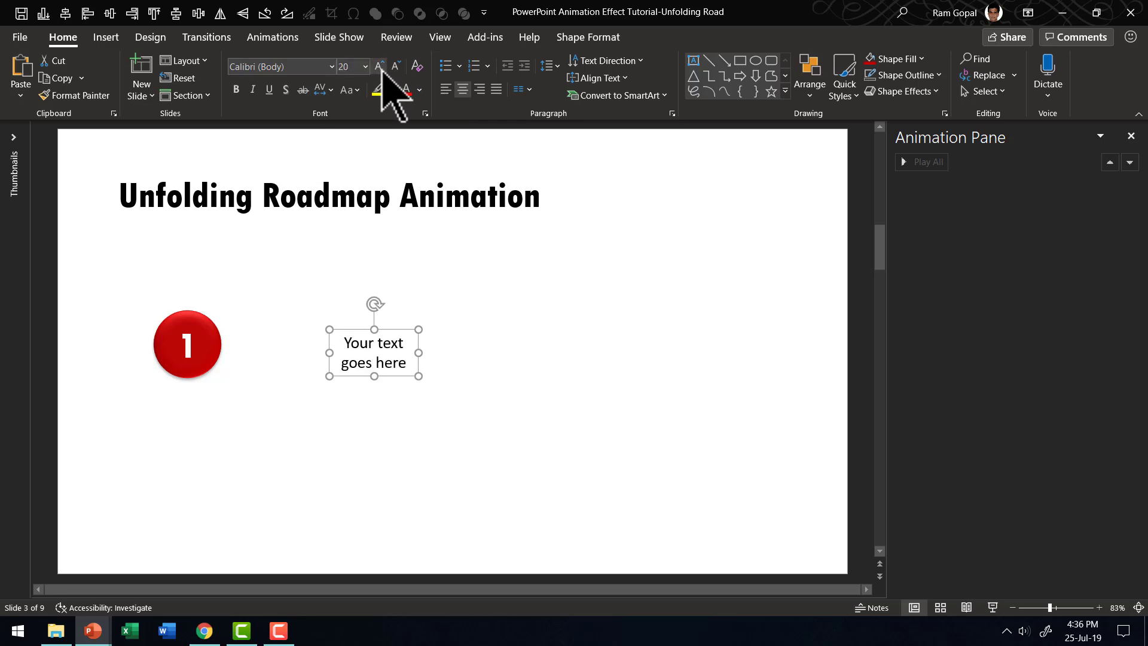
{"action": "left_click_drag", "start_coordinate": [390, 338], "coordinate": [203, 393]}
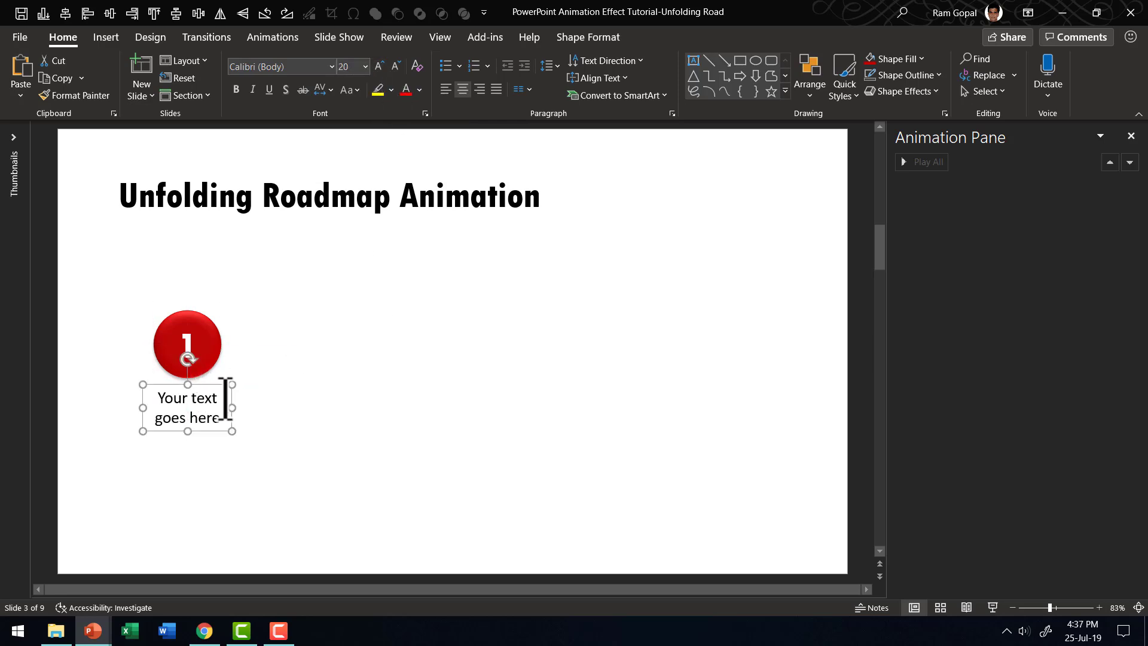
{"action": "left_click", "coordinate": [203, 315]}
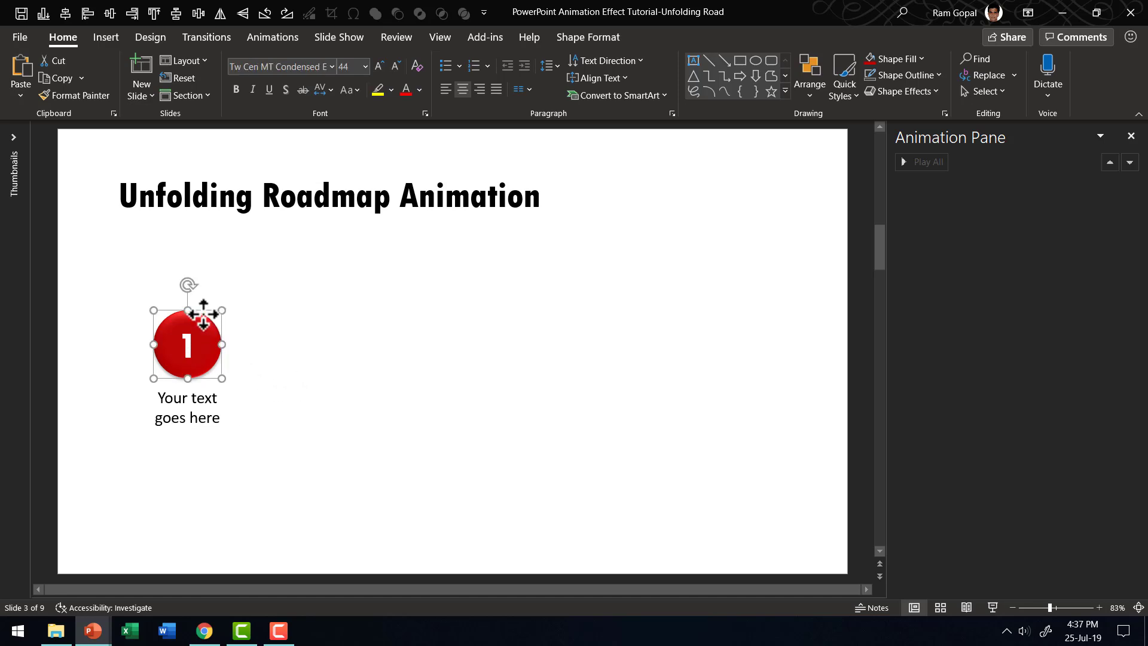
Give the circle a Fade entrance and the caption a Wipe entrance
{"action": "left_click", "coordinate": [278, 42]}
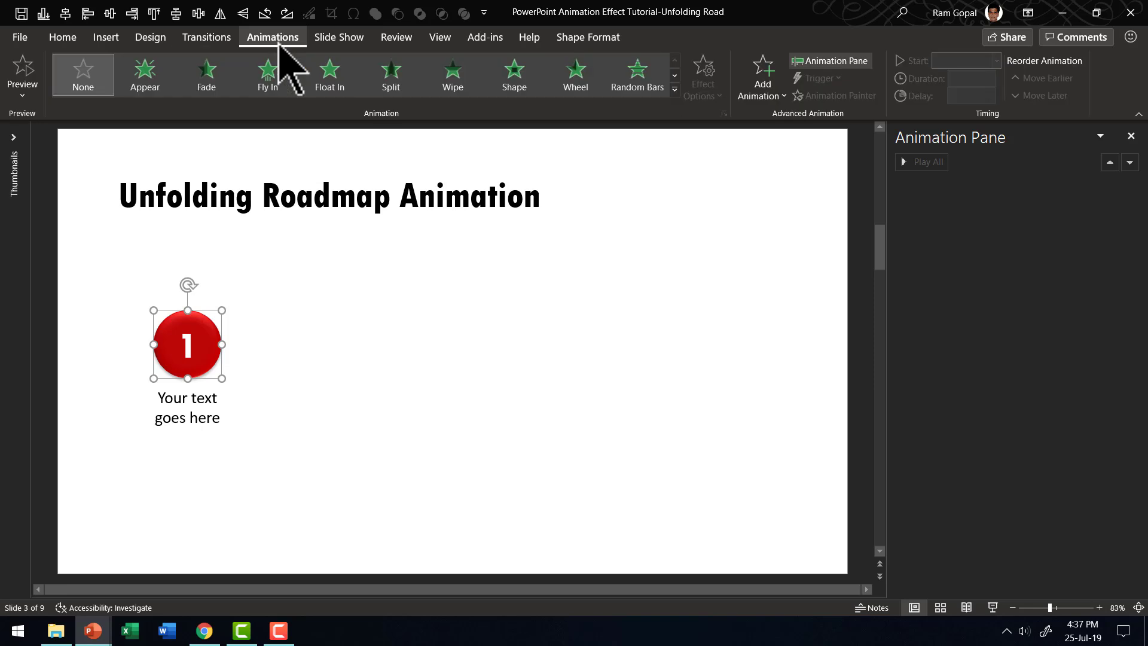
{"action": "left_click", "coordinate": [206, 75]}
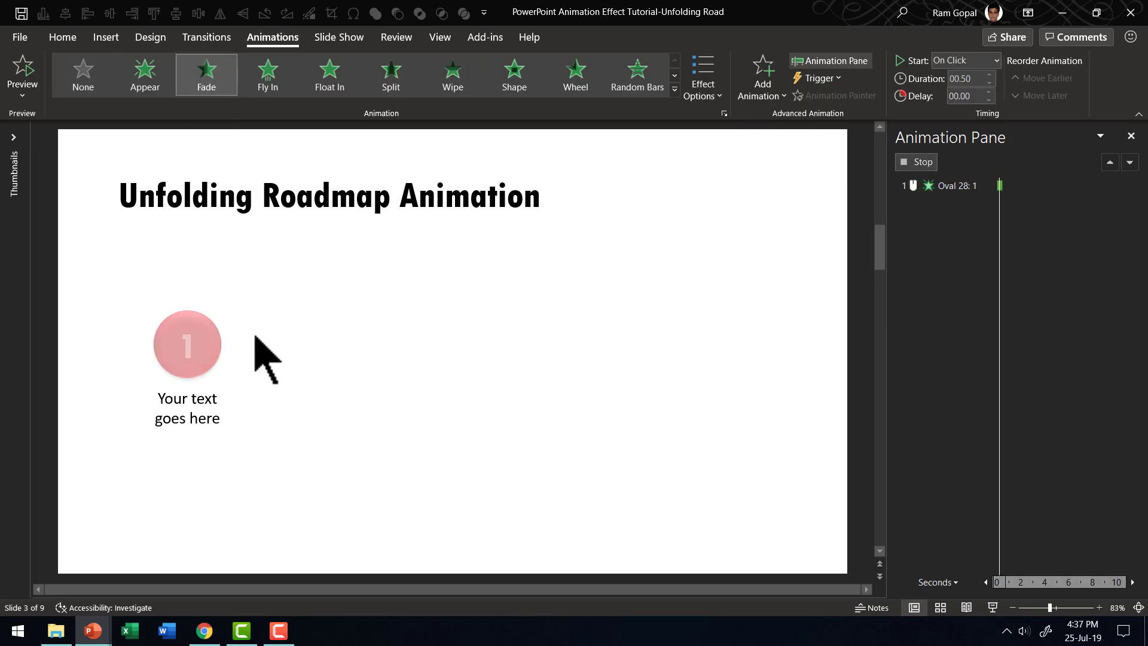
{"action": "left_click", "coordinate": [229, 411]}
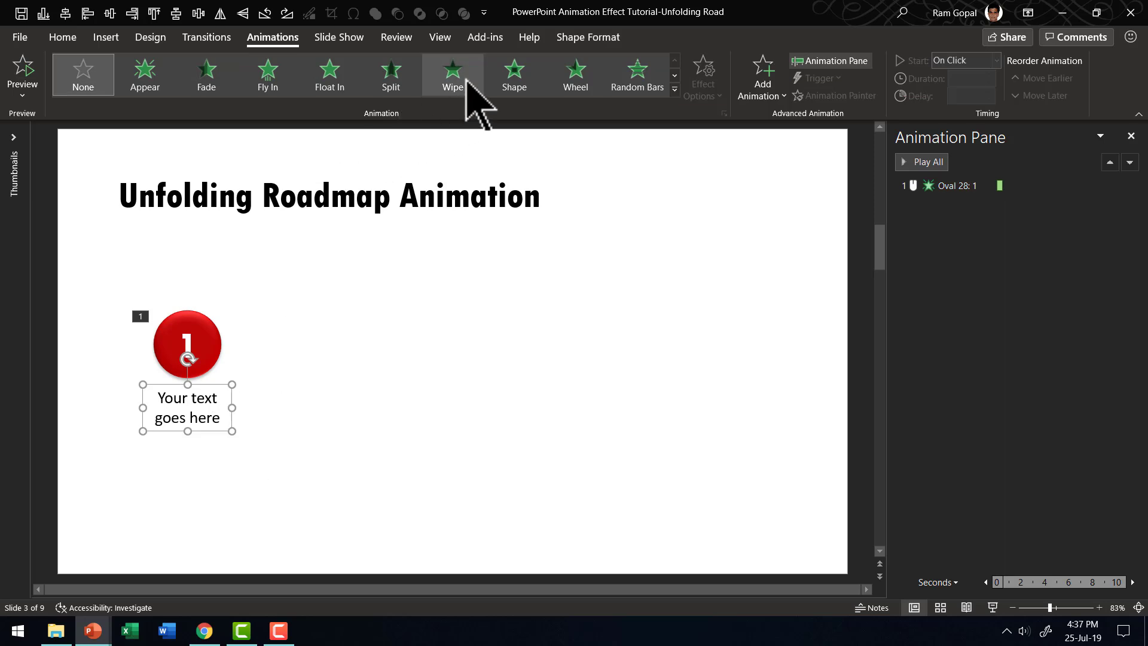
{"action": "left_click", "coordinate": [466, 81]}
Make the caption wipe from the top, starting after the previous animation
{"action": "left_click", "coordinate": [723, 96]}
{"action": "left_click", "coordinate": [739, 242]}
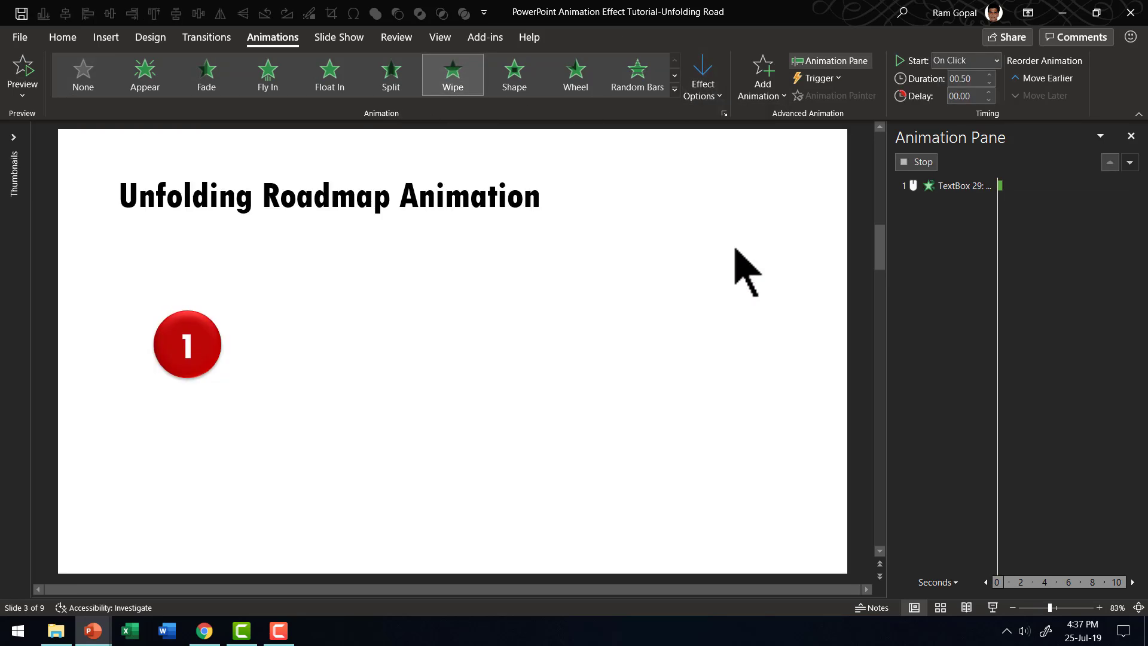
{"action": "left_click", "coordinate": [962, 62]}
{"action": "left_click", "coordinate": [967, 108]}
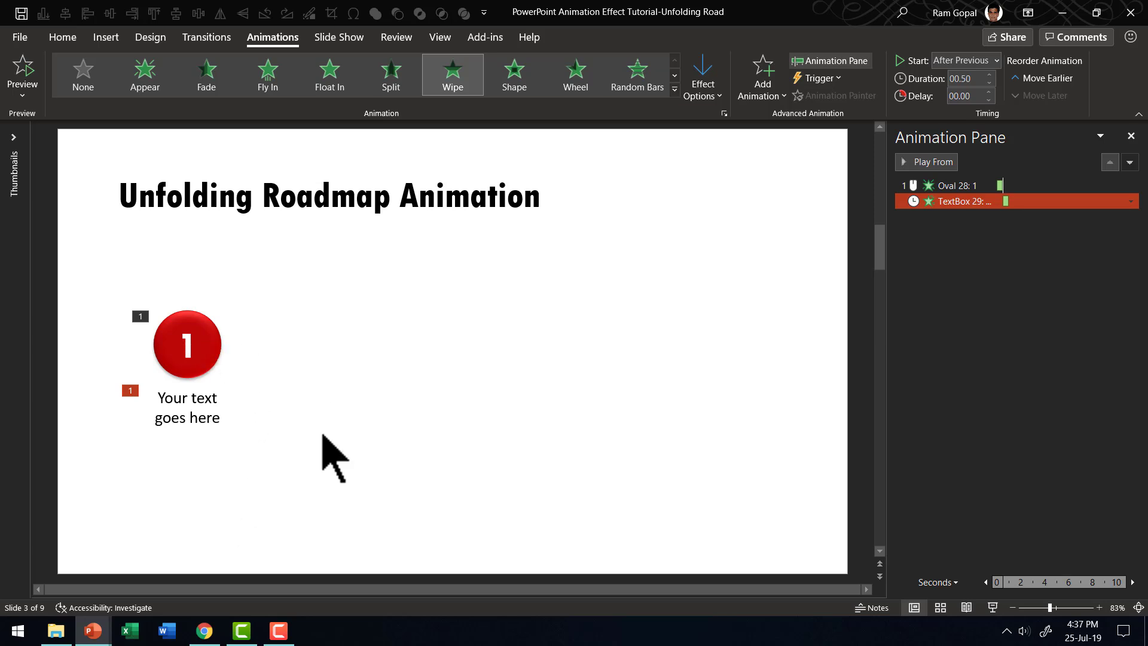
{"action": "left_click", "coordinate": [62, 37]}
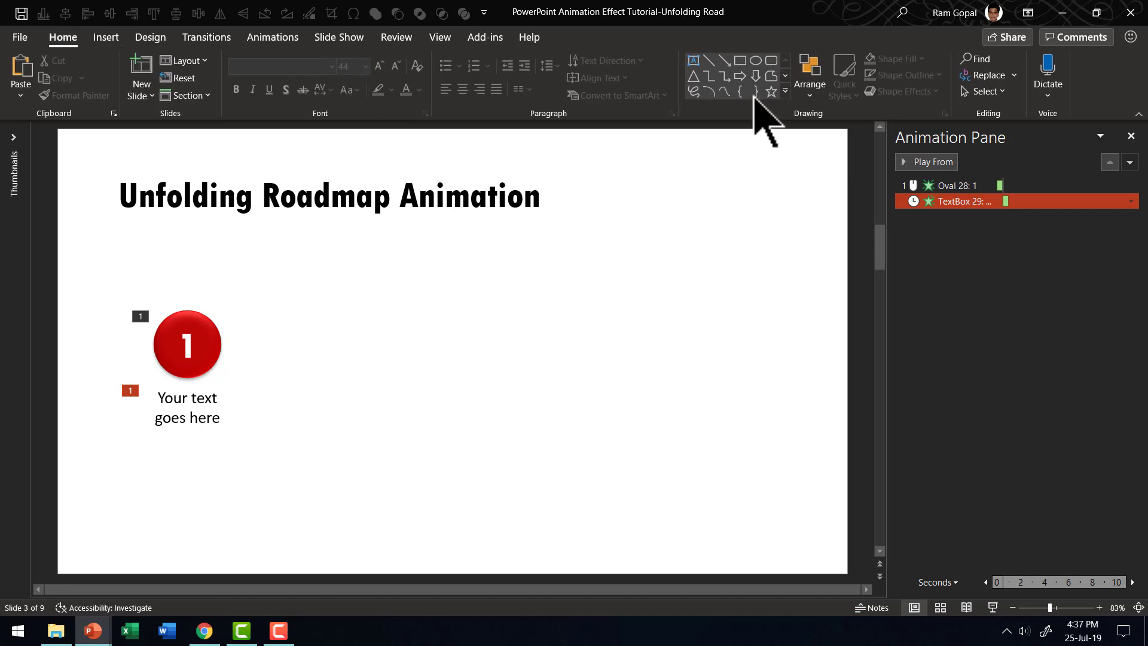
Draw a thin rectangle to the right of the circle and remove its outline
{"action": "left_click", "coordinate": [742, 61]}
{"action": "left_click_drag", "start_coordinate": [320, 325], "coordinate": [439, 343]}
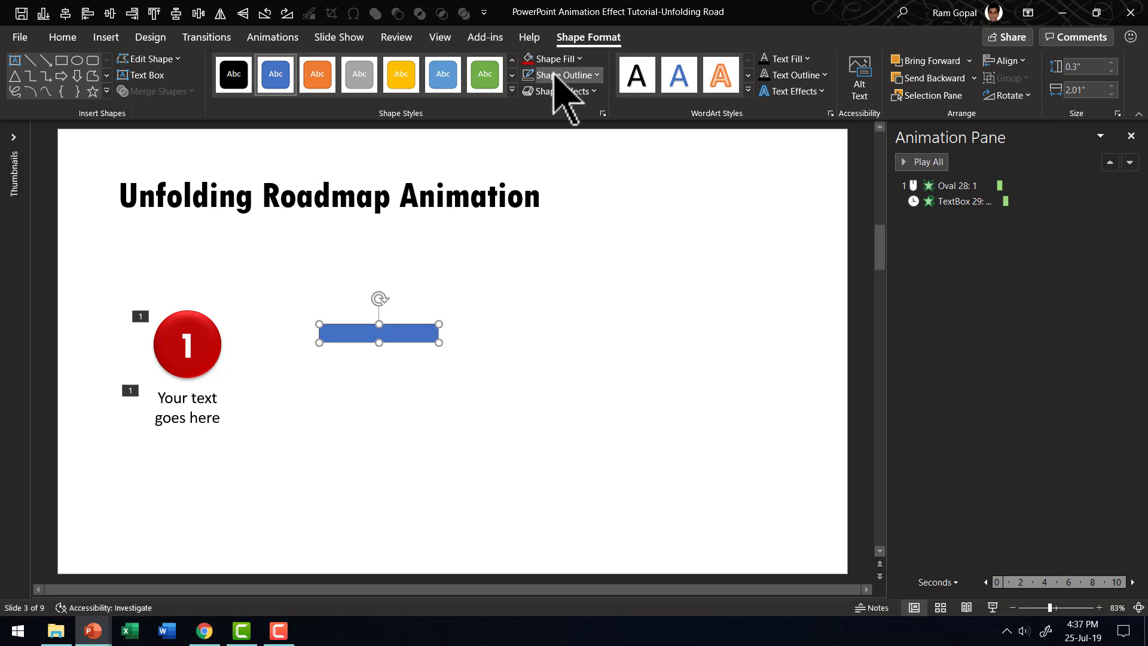
{"action": "left_click", "coordinate": [555, 76]}
{"action": "left_click", "coordinate": [570, 234]}
Fill the bar solid black and move it onto the circle's right side
{"action": "left_click", "coordinate": [560, 60]}
{"action": "left_click", "coordinate": [540, 94]}
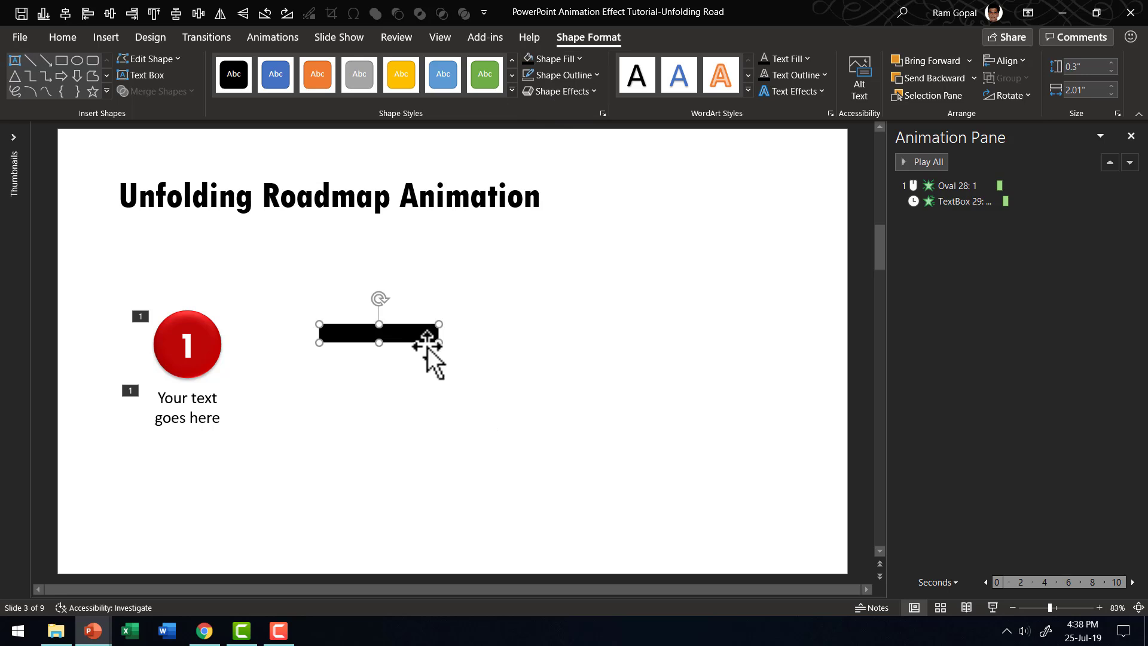
{"action": "left_click_drag", "start_coordinate": [422, 335], "coordinate": [279, 345]}
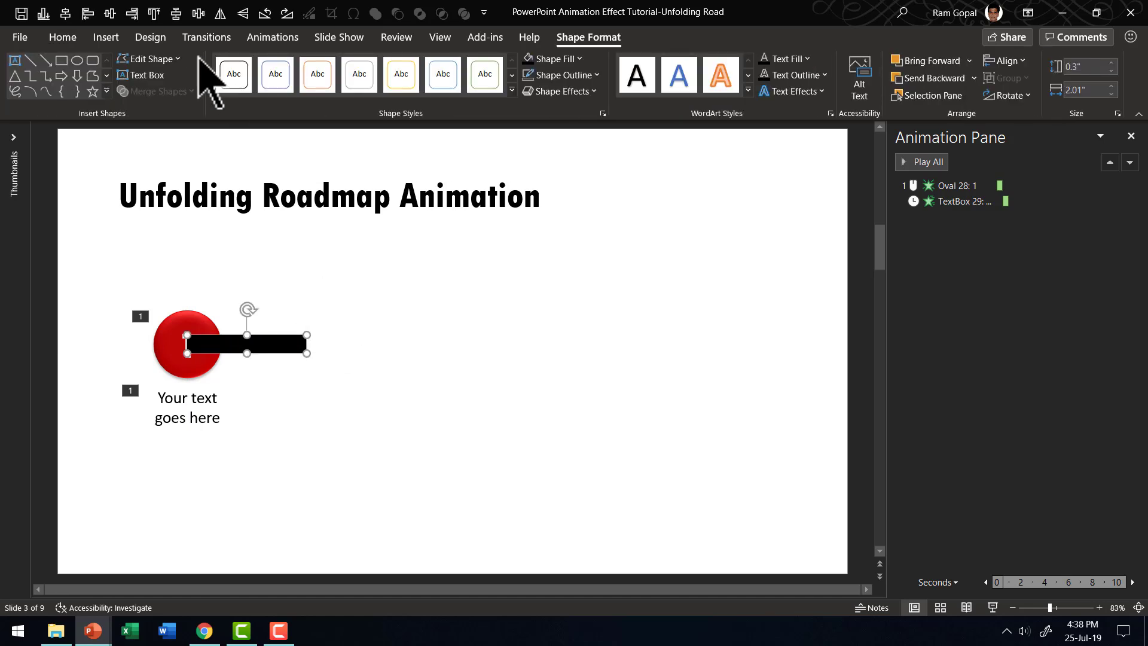
{"action": "left_click", "coordinate": [275, 40]}
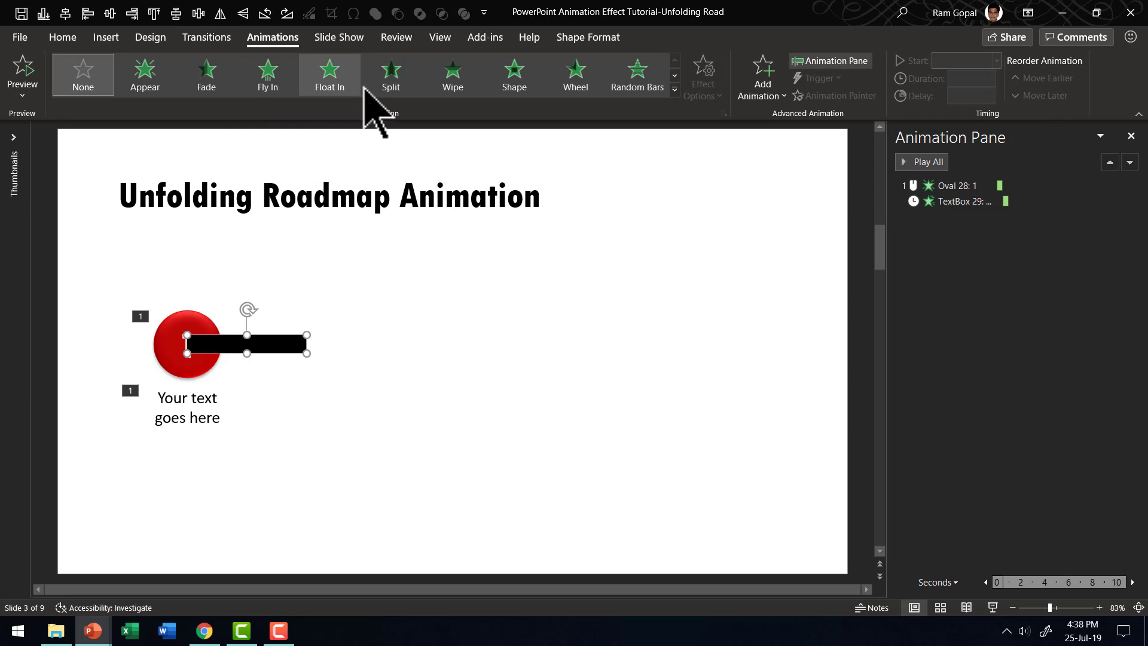
Give the black bar a Wipe entrance from the left
{"action": "left_click", "coordinate": [455, 90]}
{"action": "left_click", "coordinate": [715, 94]}
{"action": "left_click", "coordinate": [742, 178]}
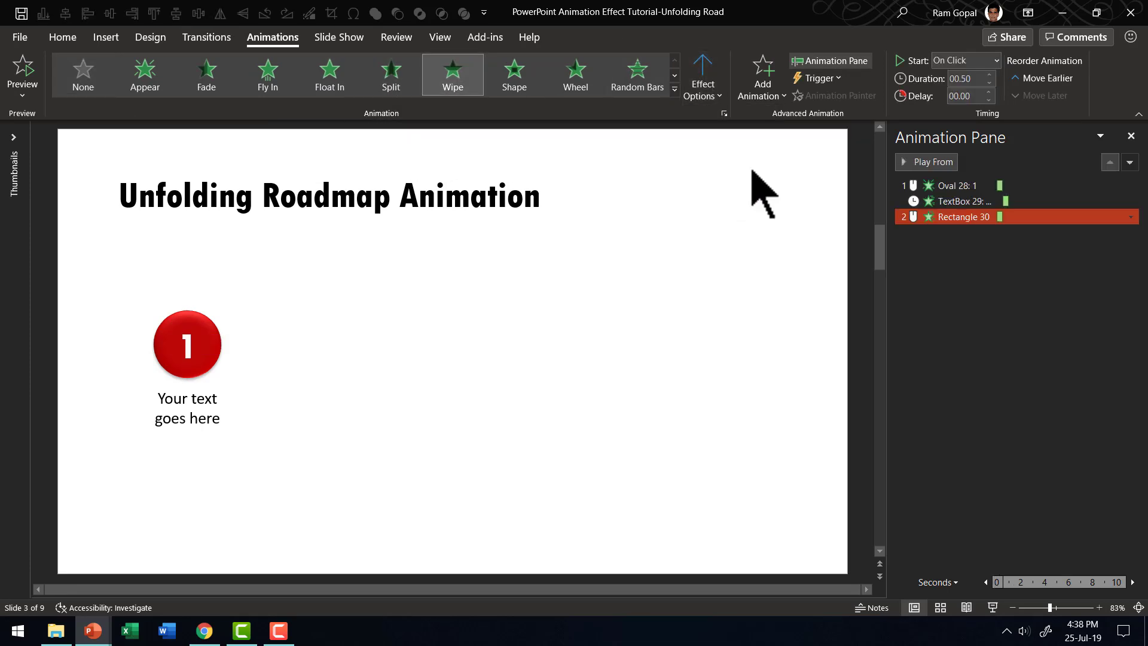
Send the bar behind the red circle and start the slide show
{"action": "right_click", "coordinate": [215, 344]}
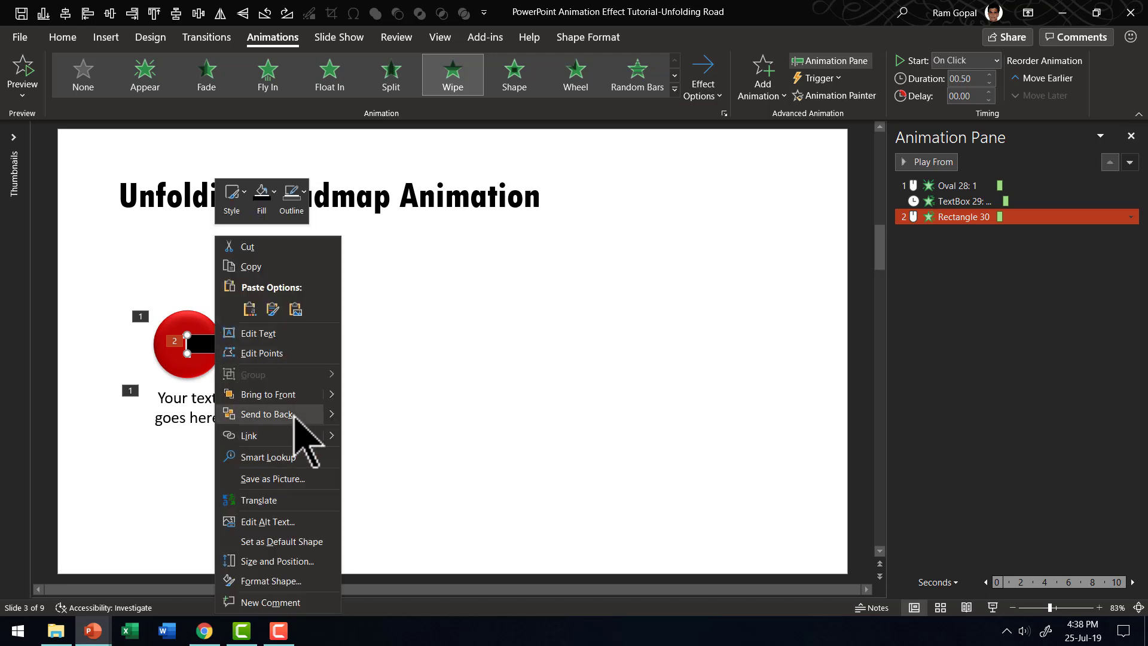
{"action": "left_click", "coordinate": [299, 410]}
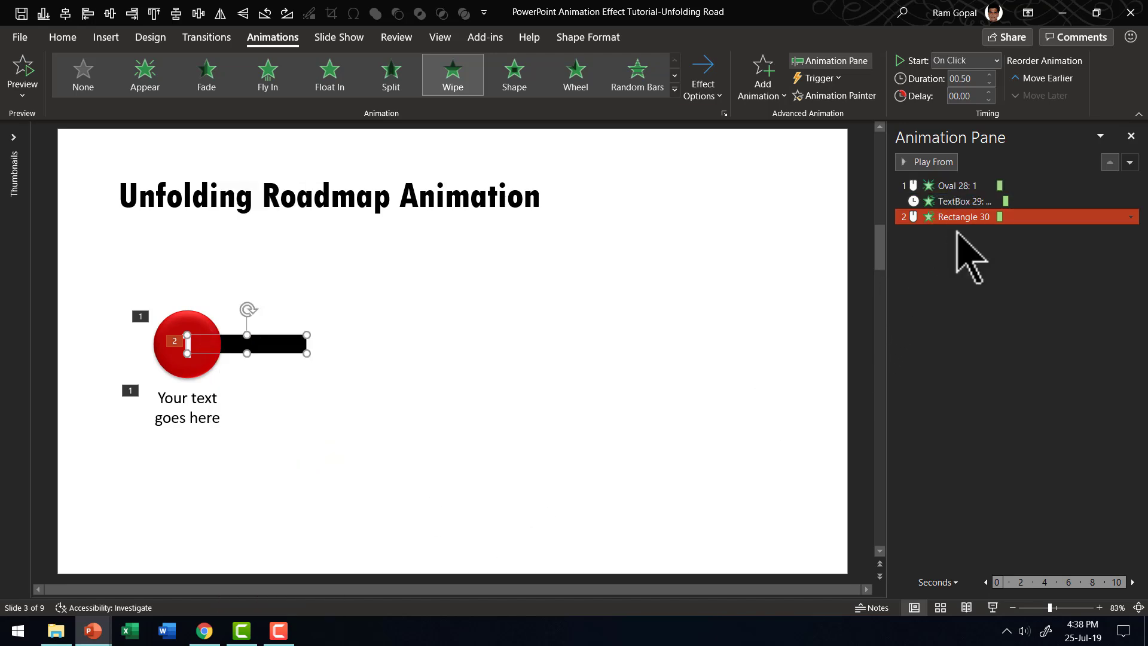
{"action": "left_click", "coordinate": [996, 610]}
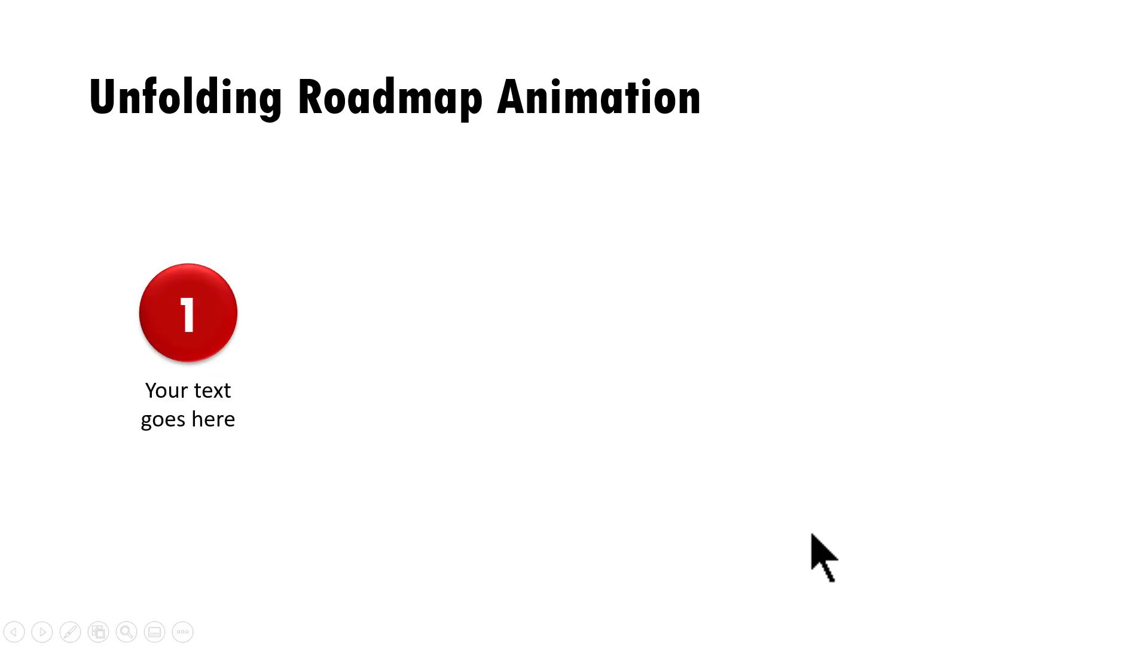
Advance the show to watch the bar wipe in, then end the slide show
{"action": "left_click", "coordinate": [448, 497]}
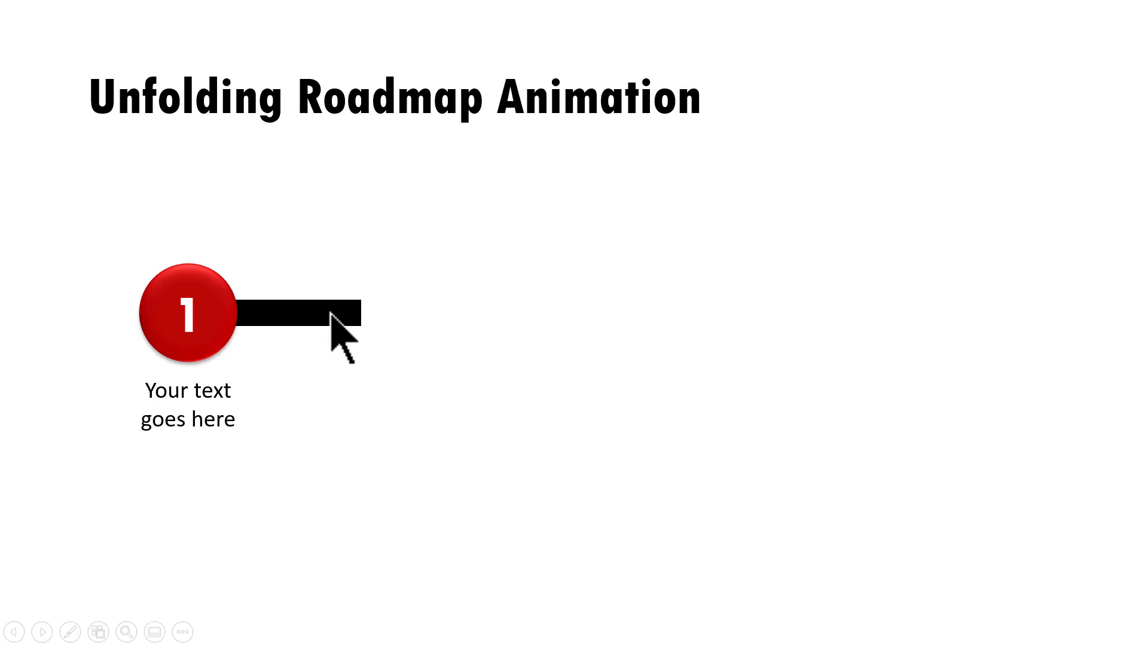
{"action": "key", "text": "Escape"}
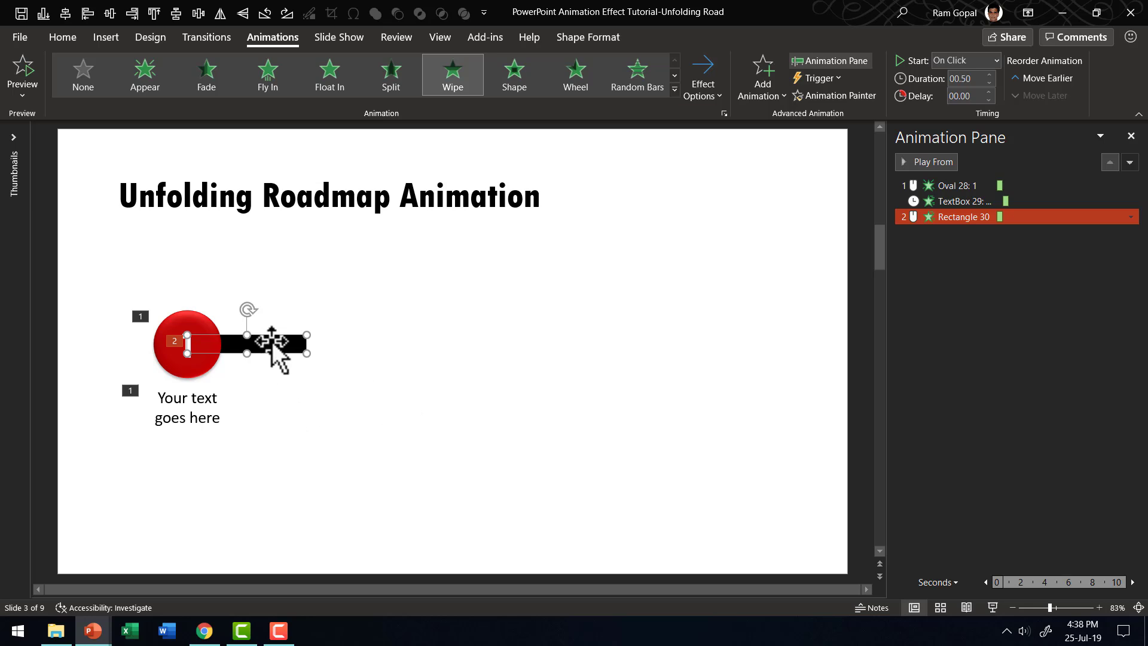
Ctrl-drag two copies of the black bar to the right and select the far-right copy
{"action": "left_click_drag", "start_coordinate": [275, 342], "coordinate": [472, 341]}
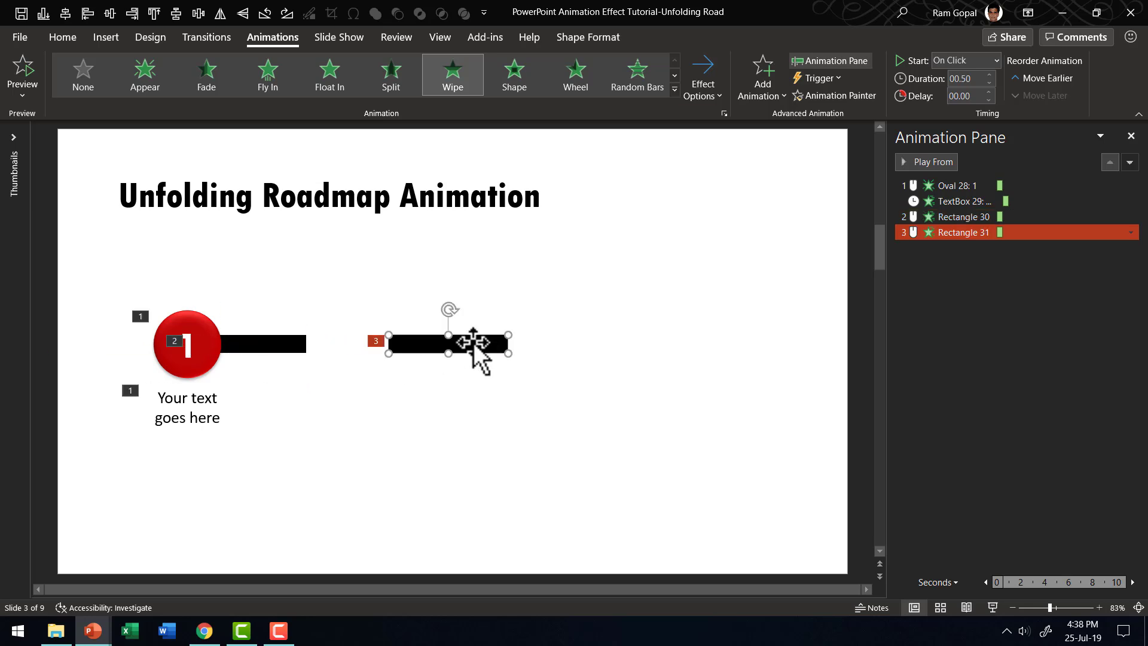
{"action": "left_click", "coordinate": [485, 456]}
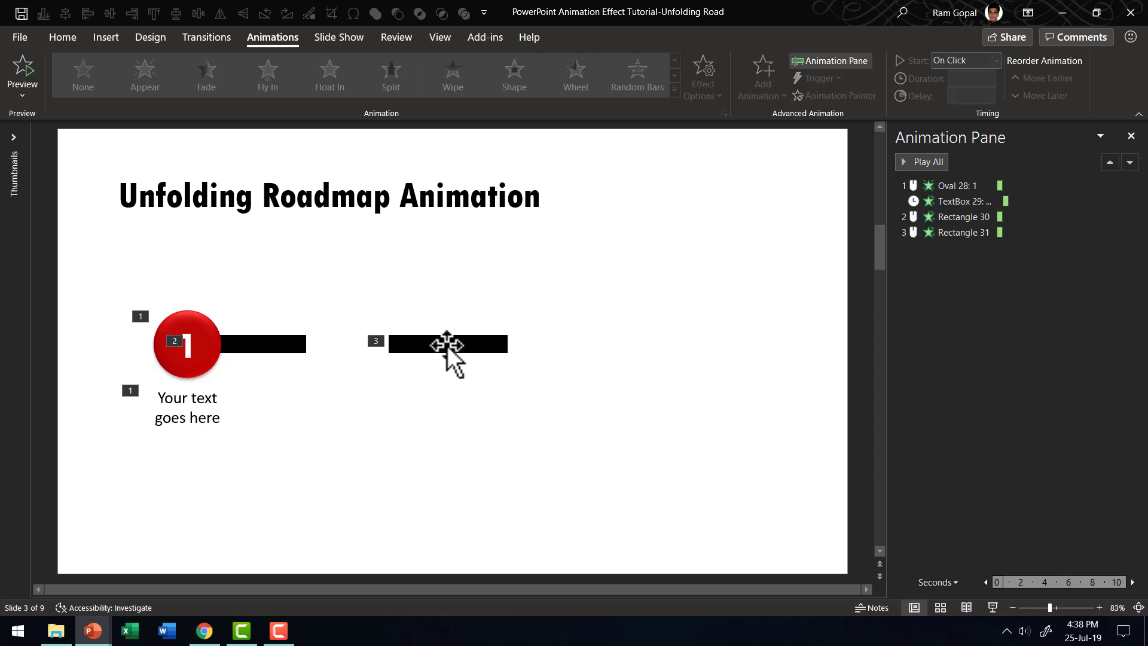
{"action": "left_click_drag", "start_coordinate": [447, 346], "coordinate": [565, 346]}
{"action": "left_click", "coordinate": [568, 436]}
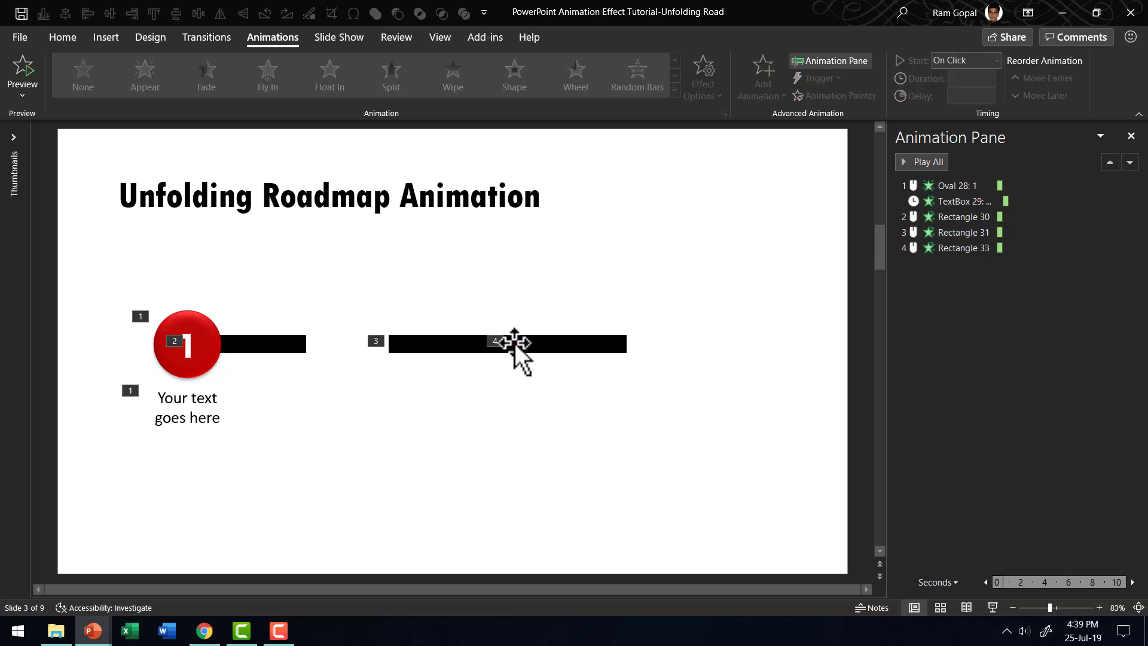
{"action": "left_click", "coordinate": [577, 345]}
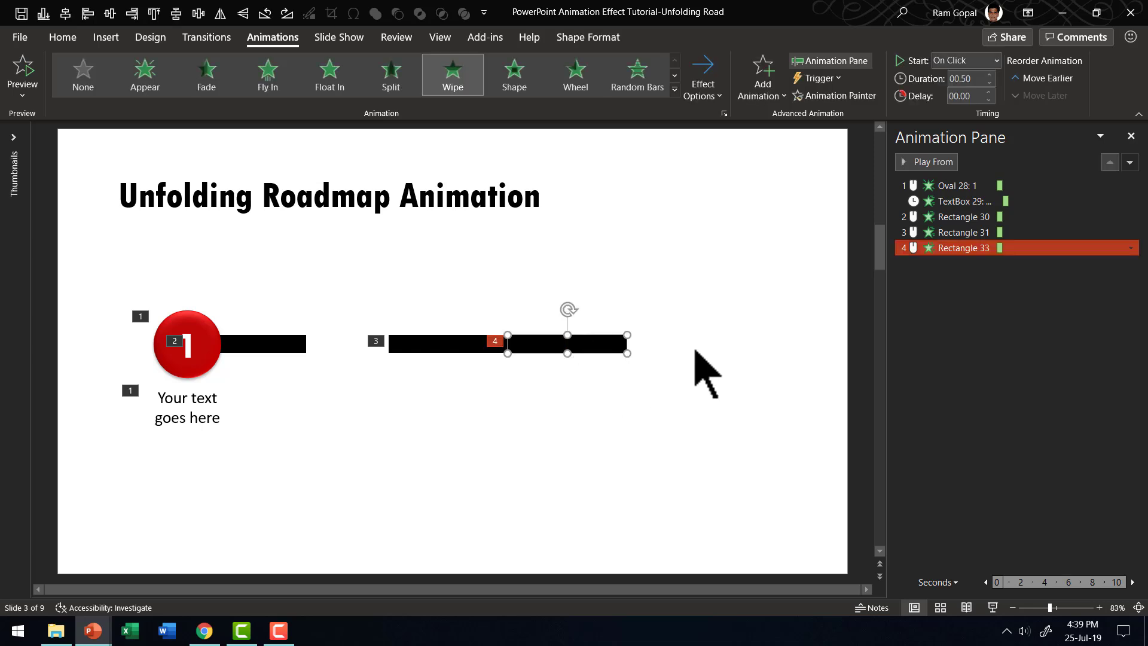
{"action": "left_click", "coordinate": [62, 37]}
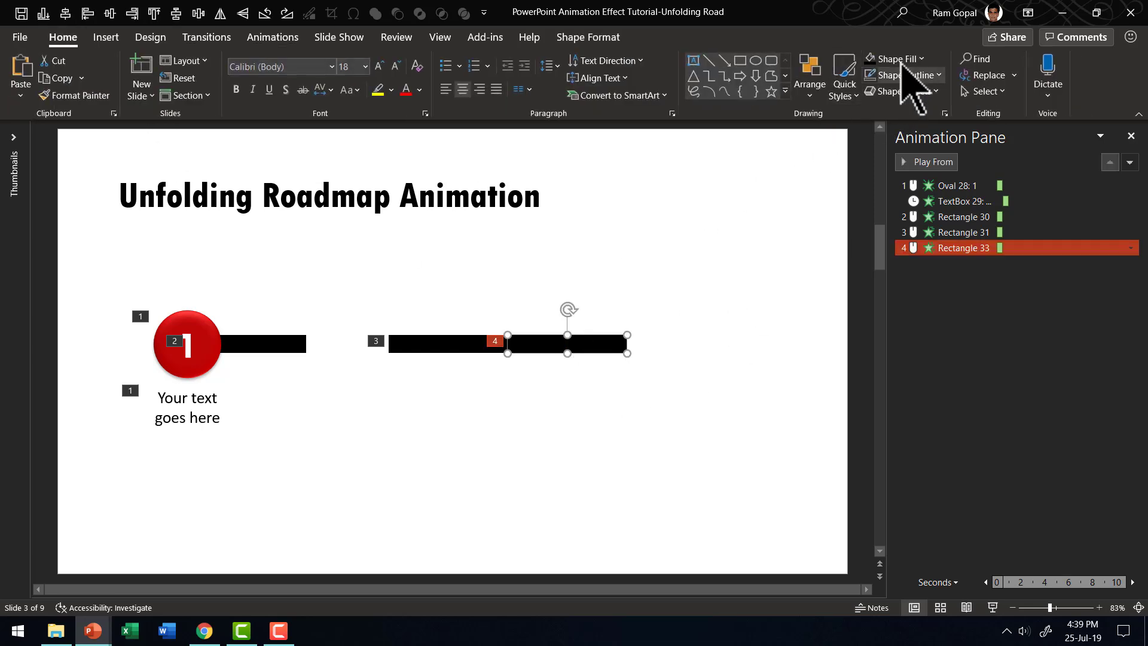
Unfill the far-right bar, group it with the middle bar, and copy the first bar lower centre
{"action": "left_click", "coordinate": [896, 59]}
{"action": "left_click", "coordinate": [900, 216]}
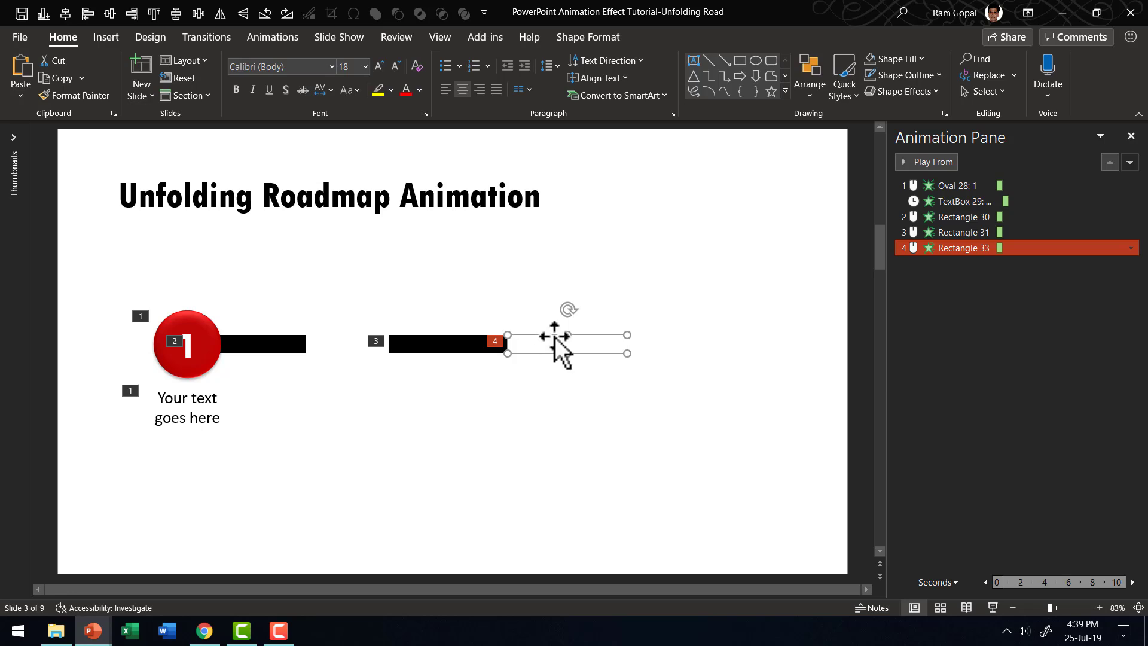
{"action": "left_click_drag", "start_coordinate": [554, 336], "coordinate": [436, 352]}
{"action": "left_click", "coordinate": [426, 346], "text": "ctrl"}
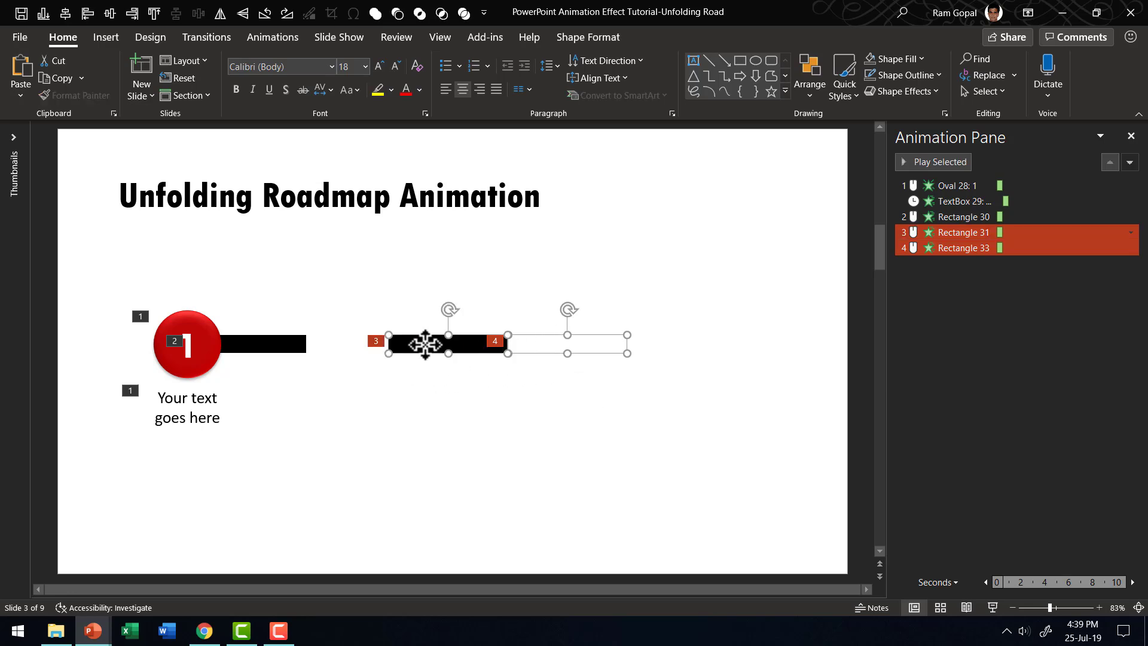
{"action": "key", "text": "ctrl+g"}
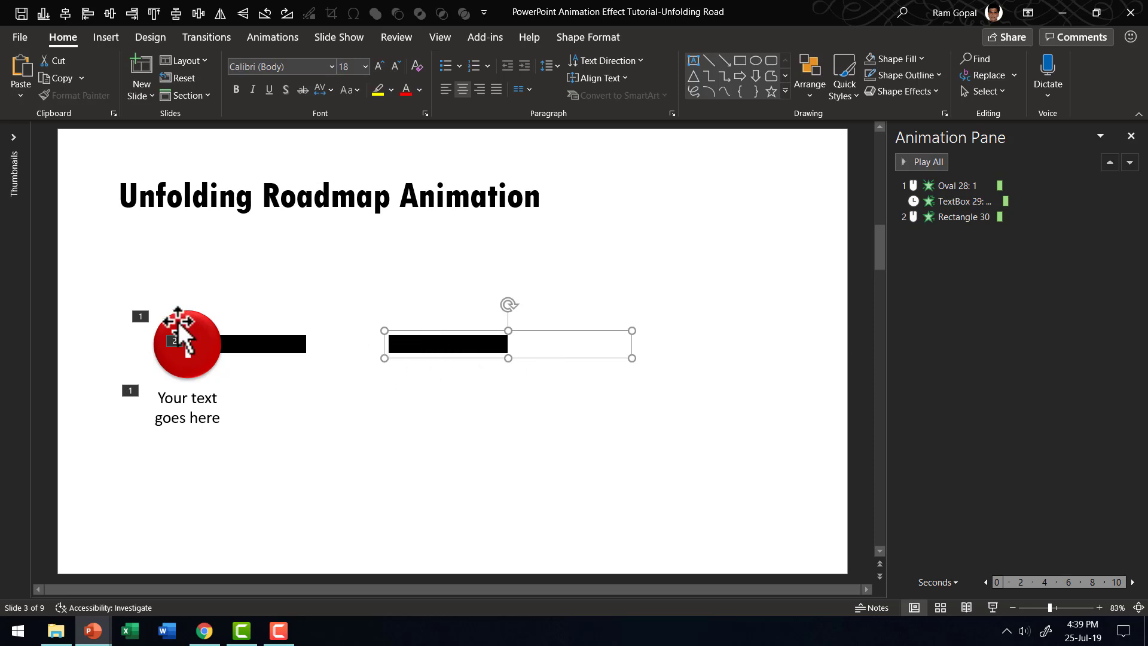
{"action": "left_click", "coordinate": [244, 344]}
{"action": "left_click_drag", "start_coordinate": [257, 351], "coordinate": [464, 439], "text": "ctrl"}
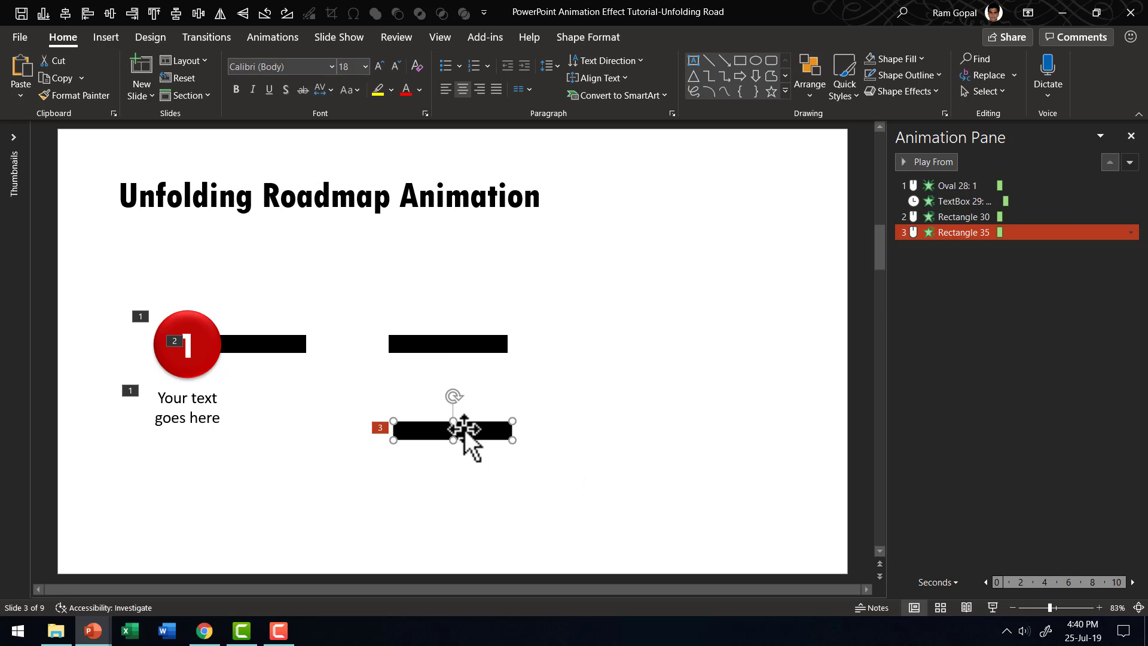
Apply a Spin emphasis to the lower bar and to the grouped right-hand bars
{"action": "left_click", "coordinate": [273, 38]}
{"action": "left_click", "coordinate": [675, 90]}
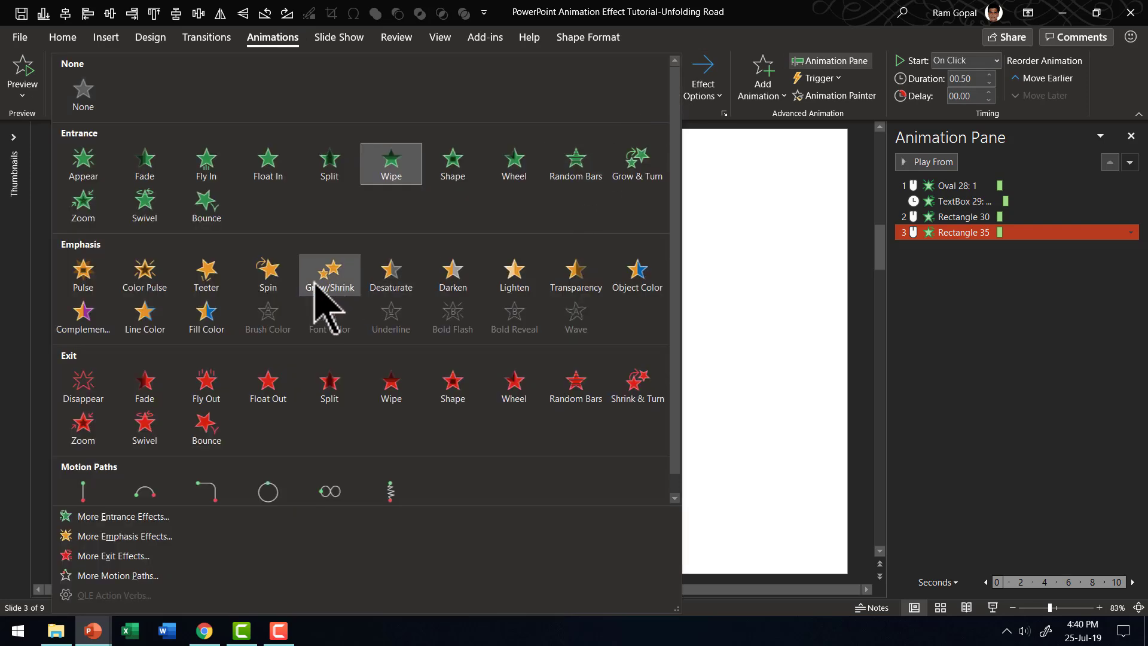
{"action": "left_click", "coordinate": [287, 276]}
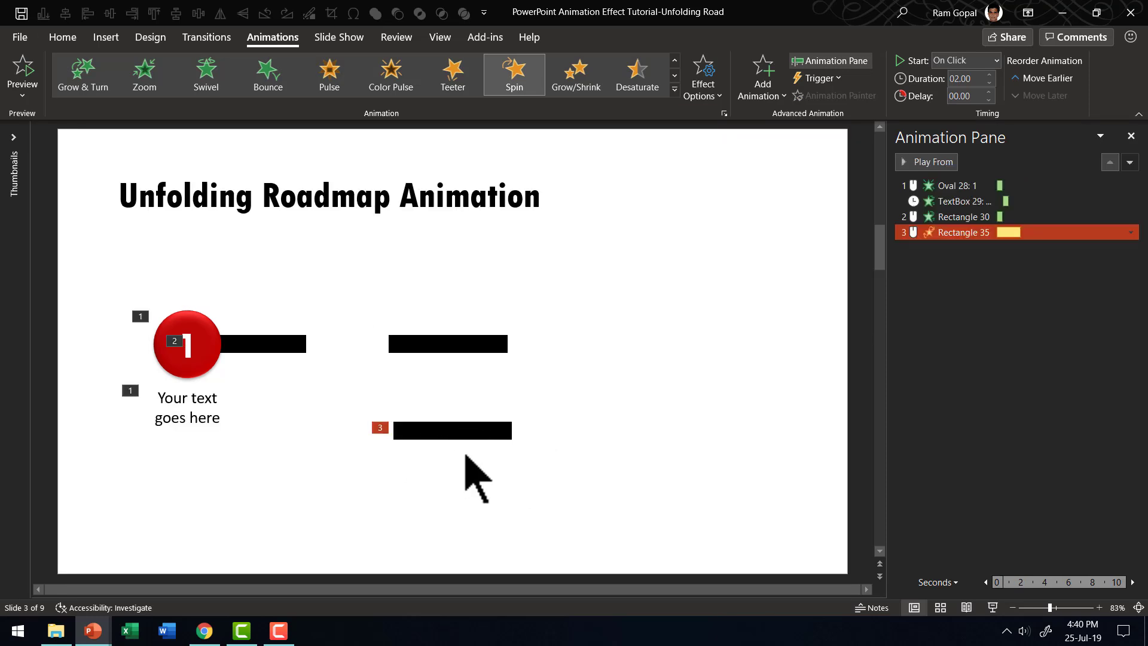
{"action": "left_click", "coordinate": [484, 346]}
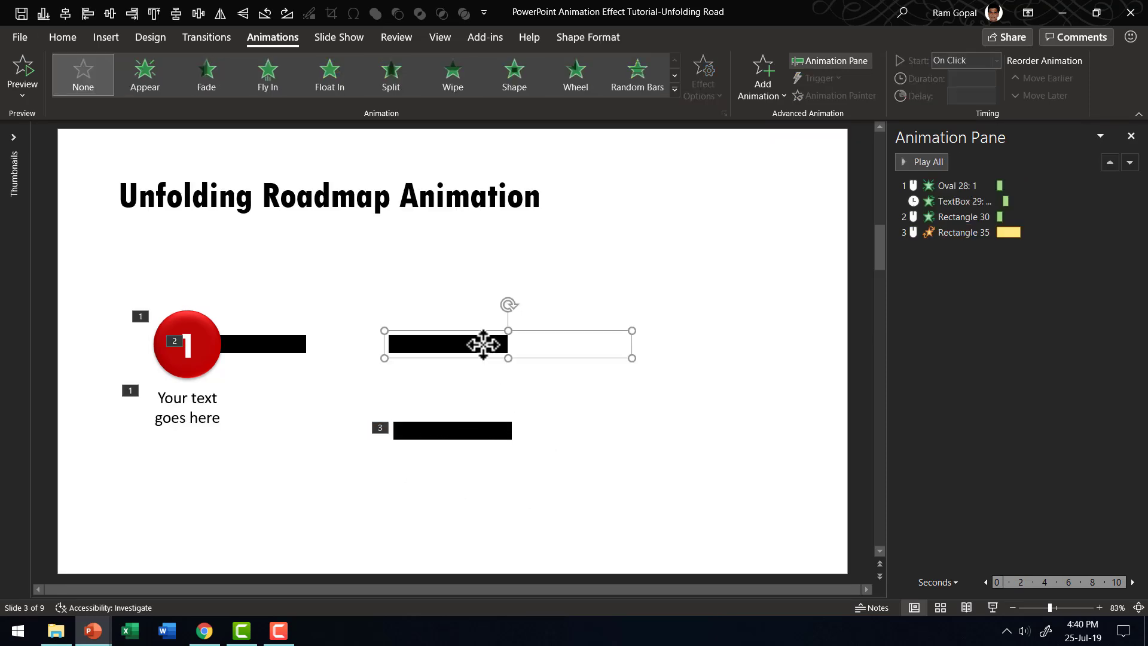
{"action": "left_click", "coordinate": [675, 89]}
{"action": "left_click", "coordinate": [268, 275]}
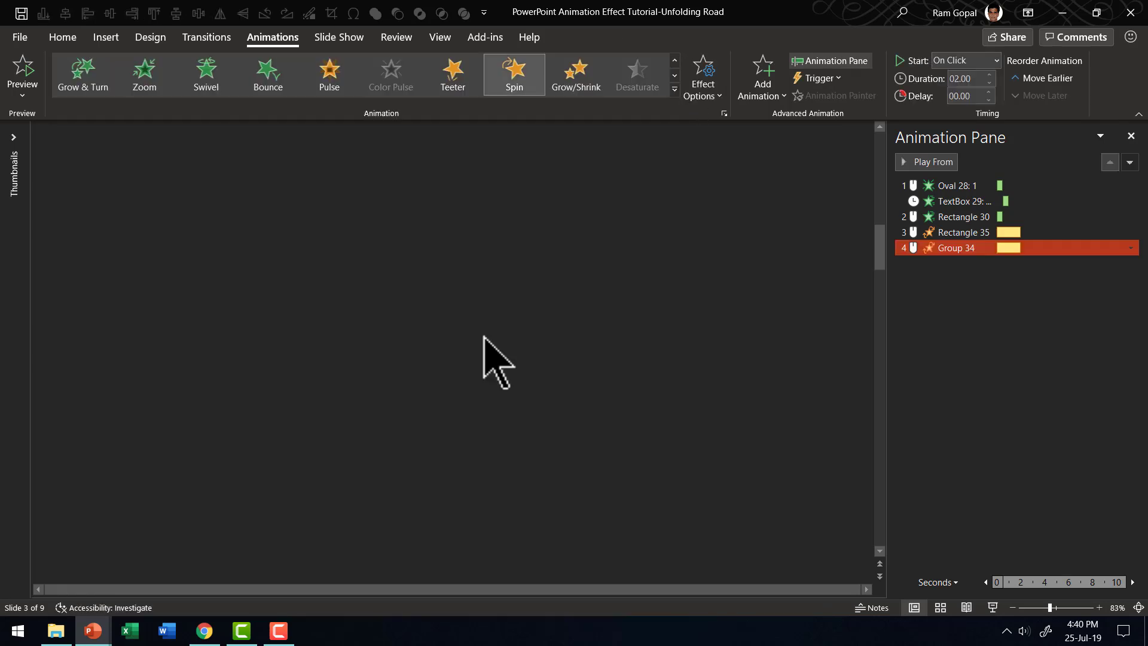